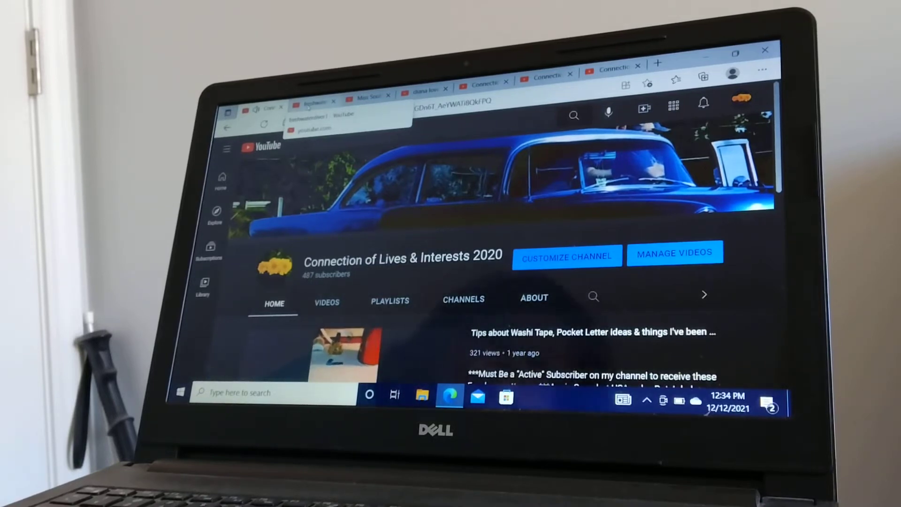
click(308, 104)
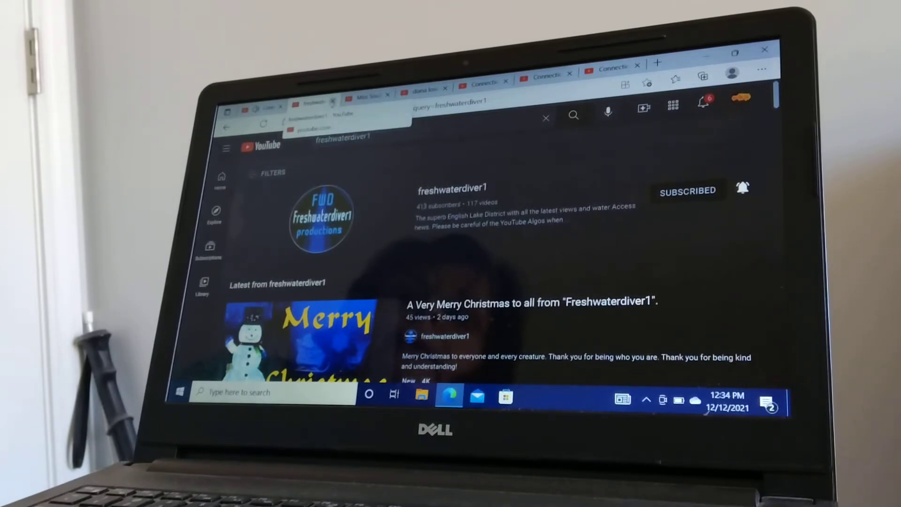
Close the freshwaterdiver1 results, leaving the Miss Southern Belle channel page showing.
click(337, 100)
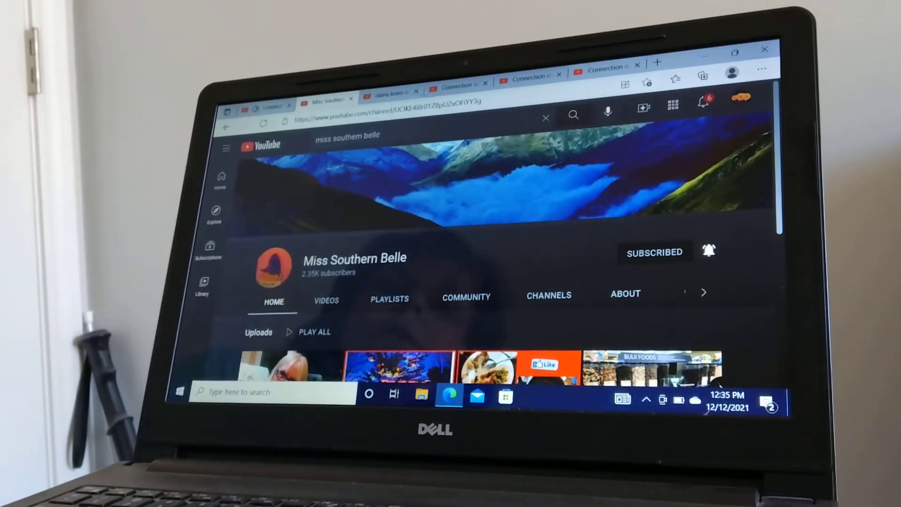
Close the Miss Southern Belle page and the diana loves colors results, reaching Jessica Love dragonfly.
click(350, 101)
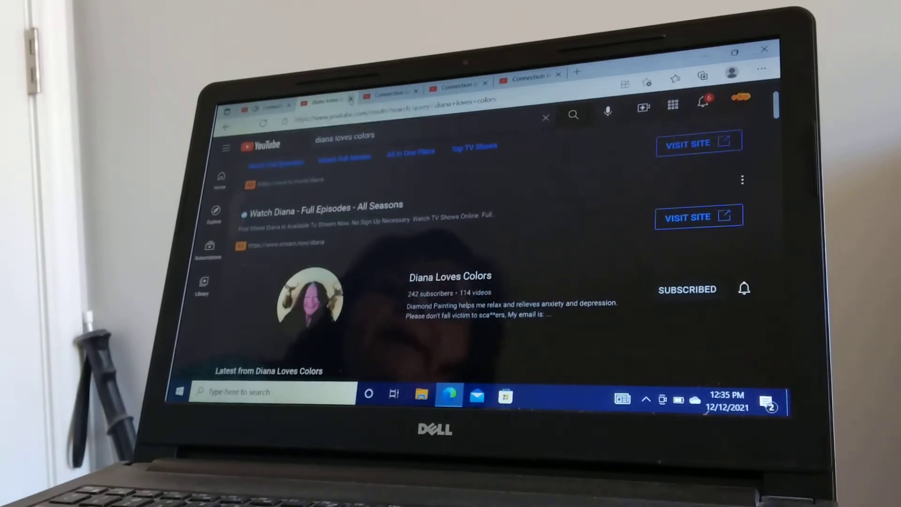
click(352, 101)
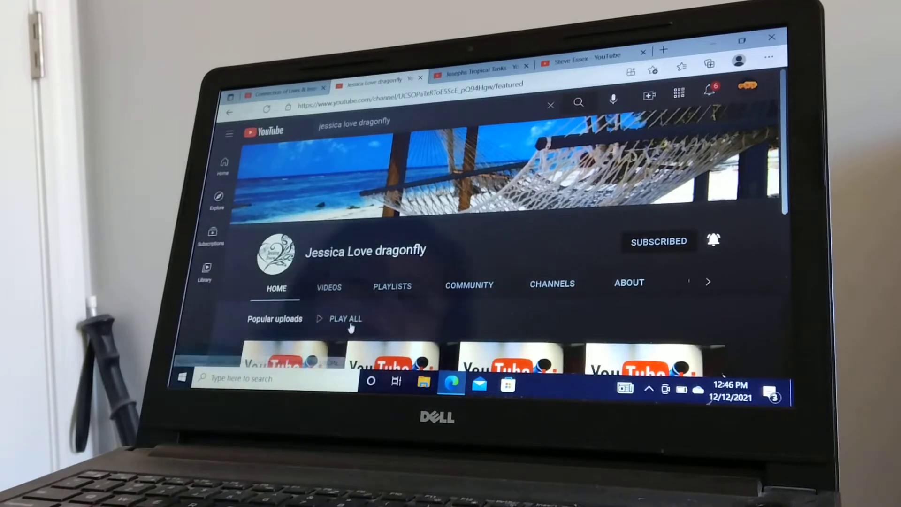
scroll(394, 305, down, 2)
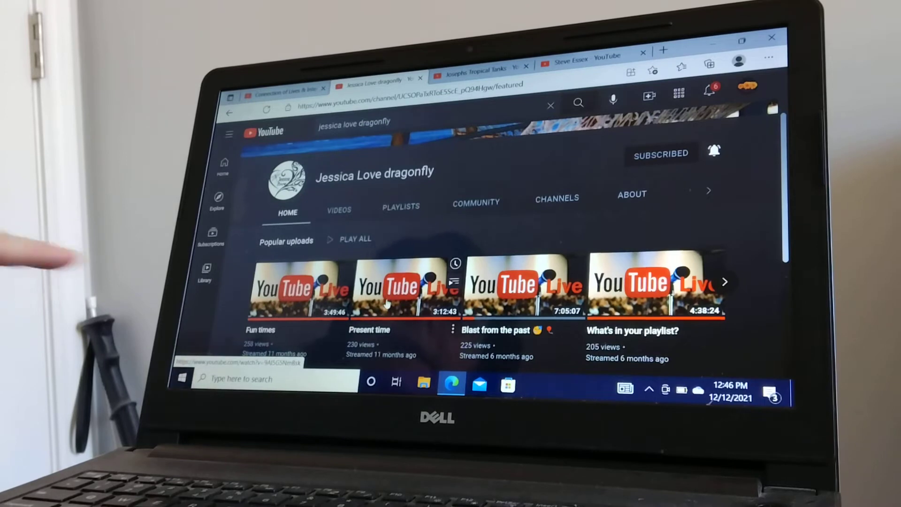
scroll(386, 304, down, 1)
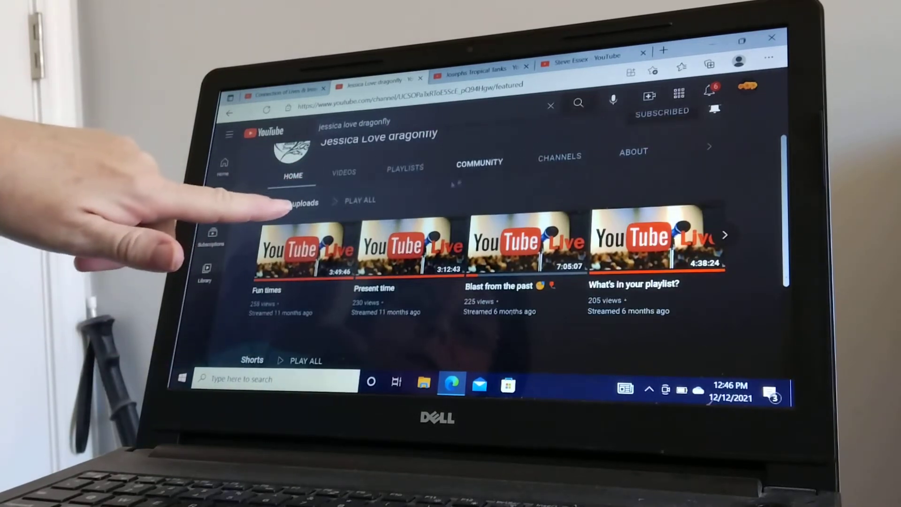
scroll(454, 184, up, 3)
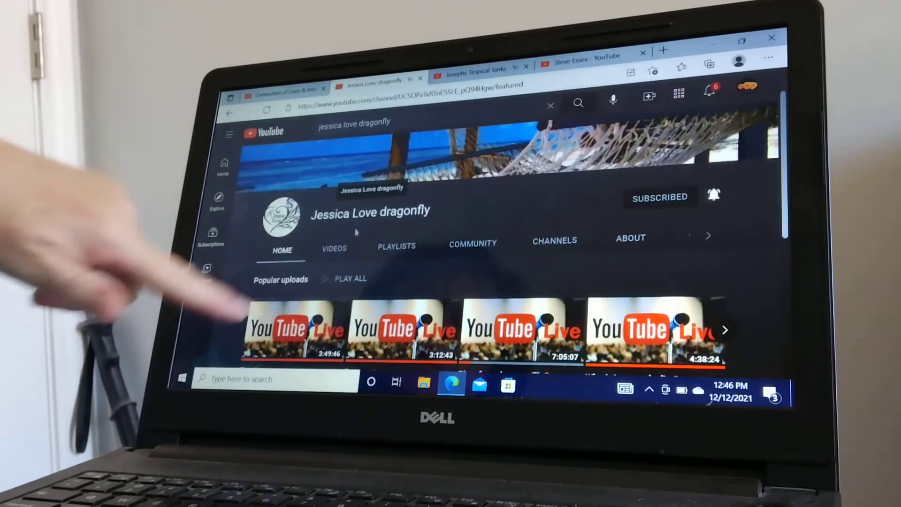
Show the Jessica Love dragonfly channel's Videos list of uploads.
click(334, 251)
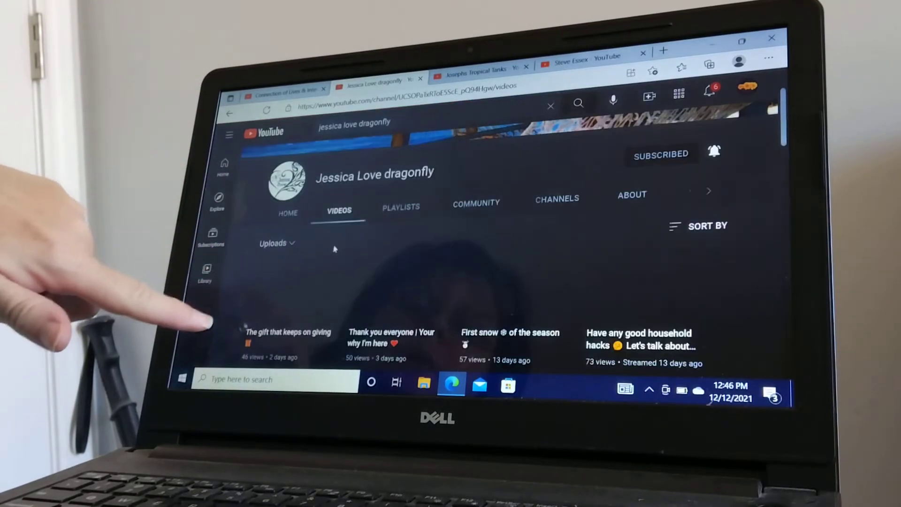
scroll(334, 251, up, 1)
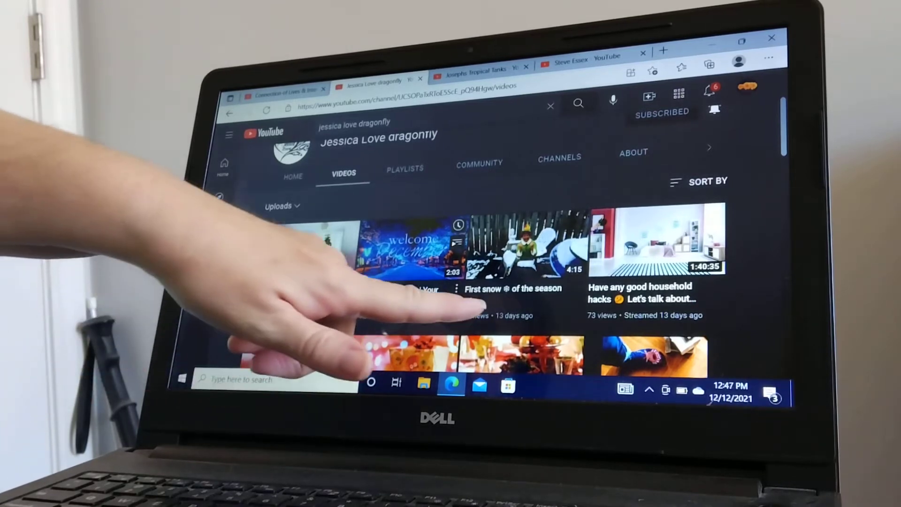
mouse_move(405, 250)
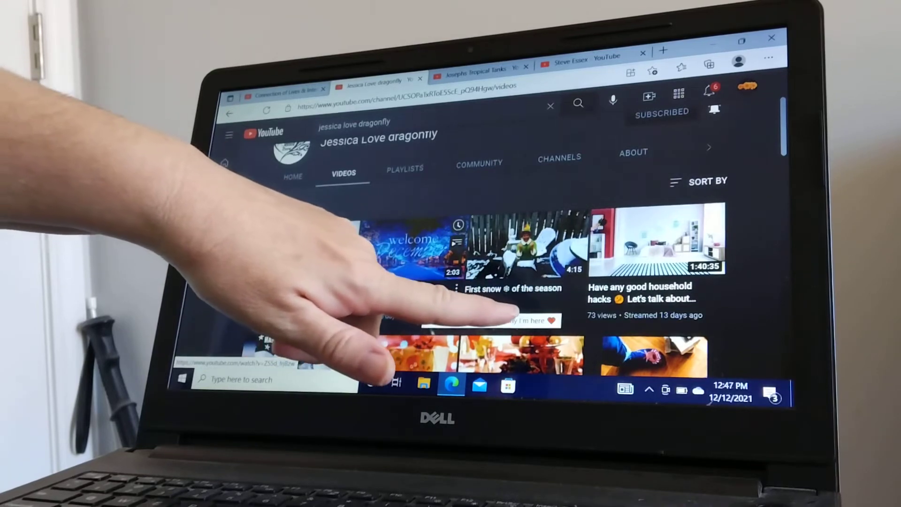
scroll(415, 318, down, 2)
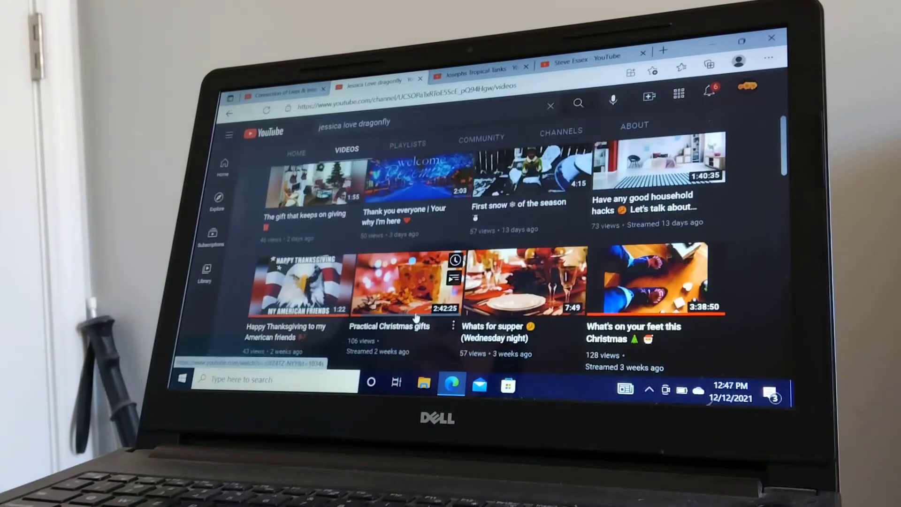
scroll(415, 318, down, 1)
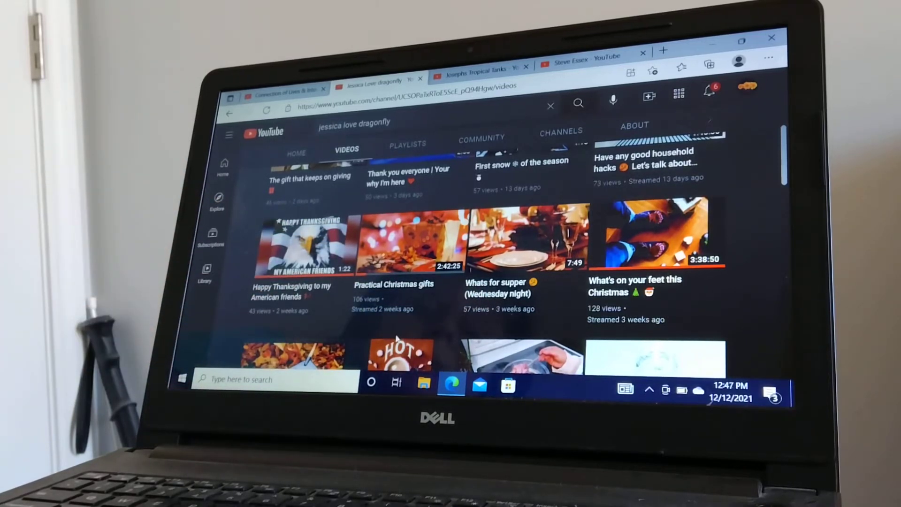
scroll(396, 338, down, 2)
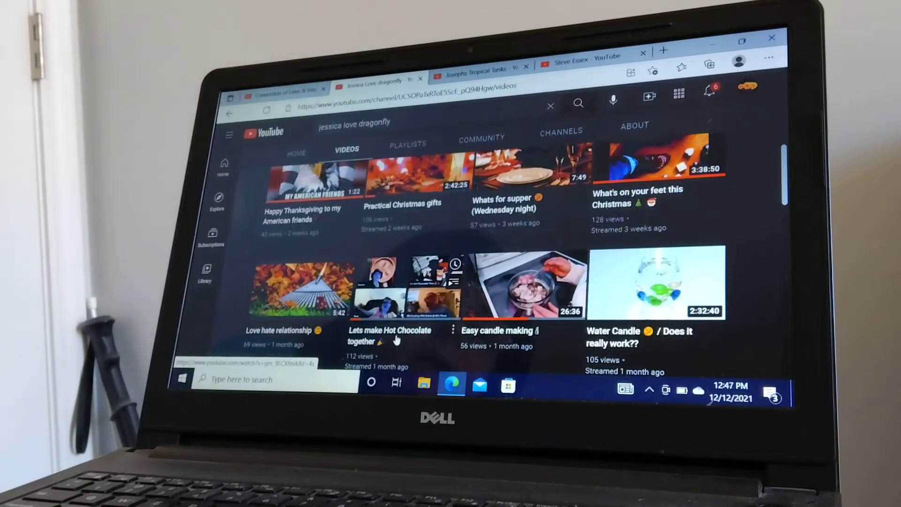
scroll(397, 340, down, 2)
scroll(396, 340, down, 3)
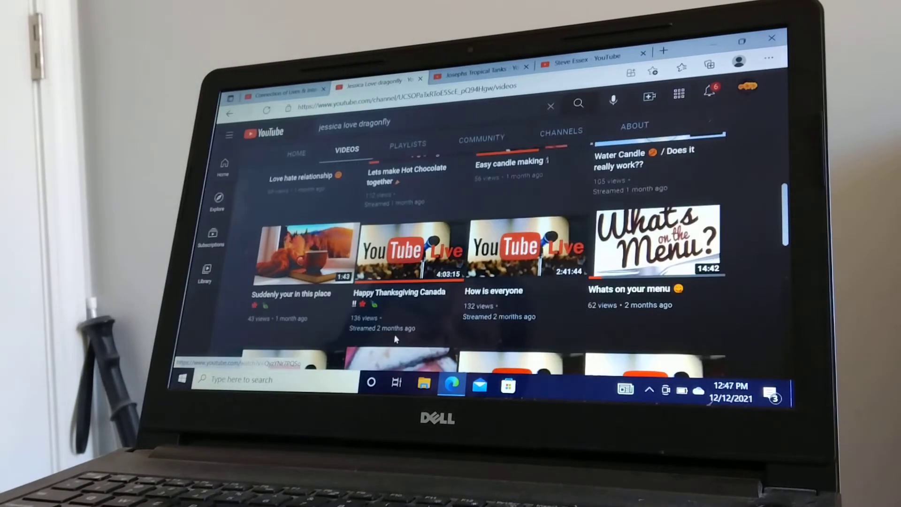
scroll(395, 339, up, 2)
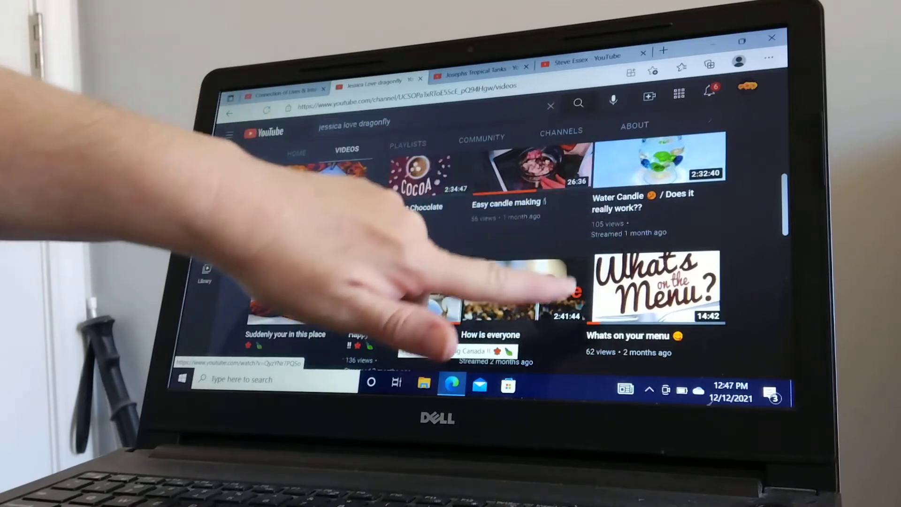
scroll(395, 340, down, 1)
scroll(394, 340, down, 2)
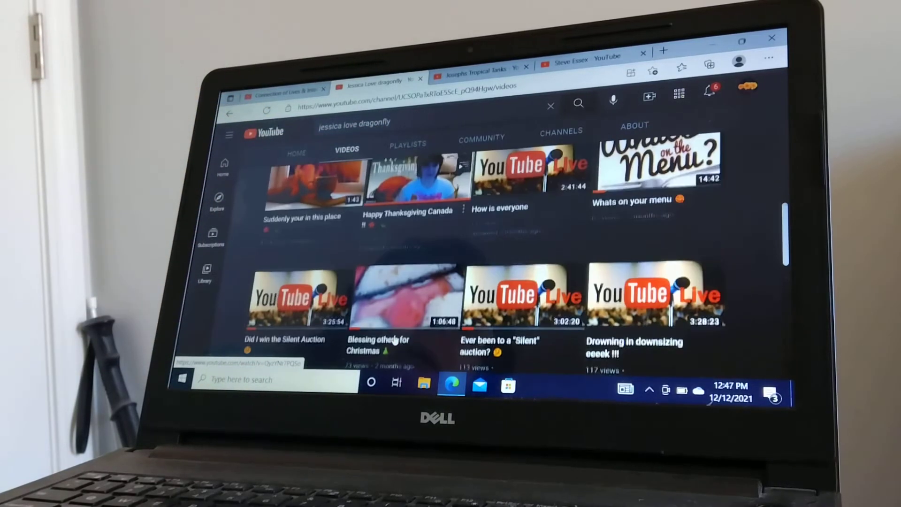
scroll(394, 341, down, 2)
scroll(394, 340, down, 1)
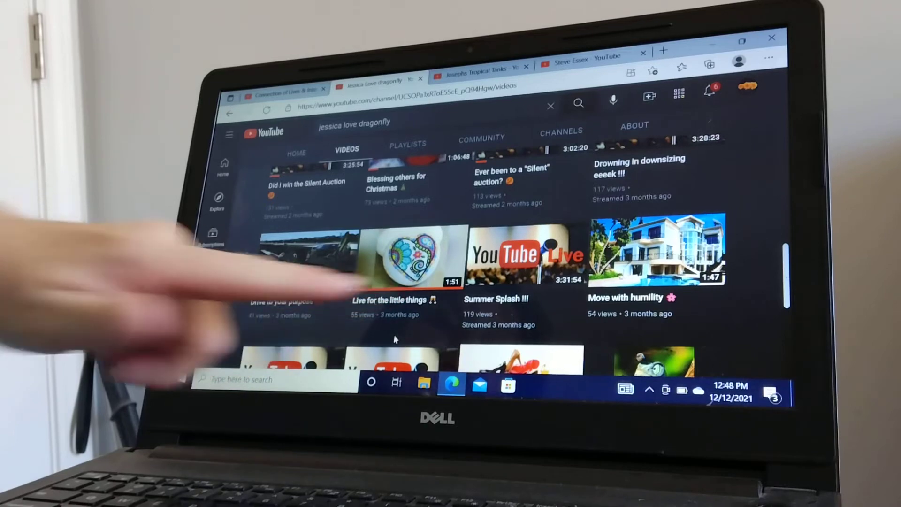
scroll(394, 341, down, 2)
scroll(394, 341, down, 1)
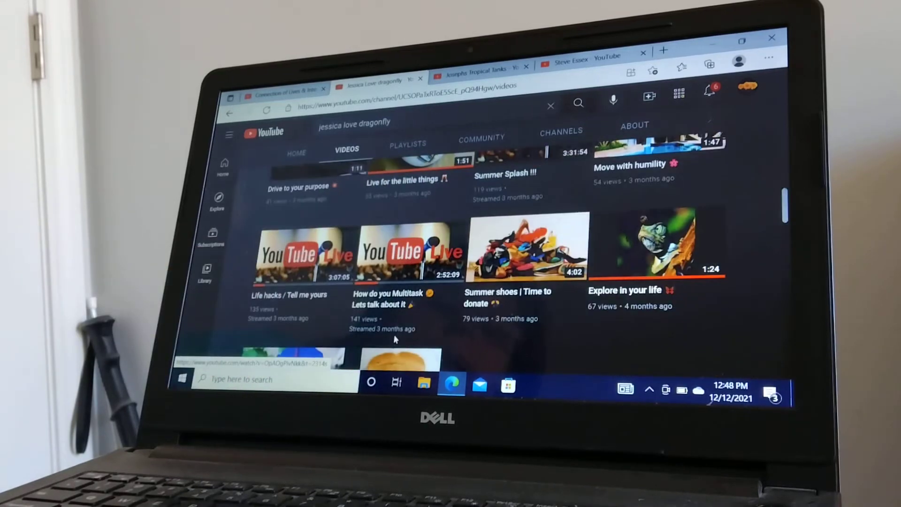
scroll(394, 341, down, 2)
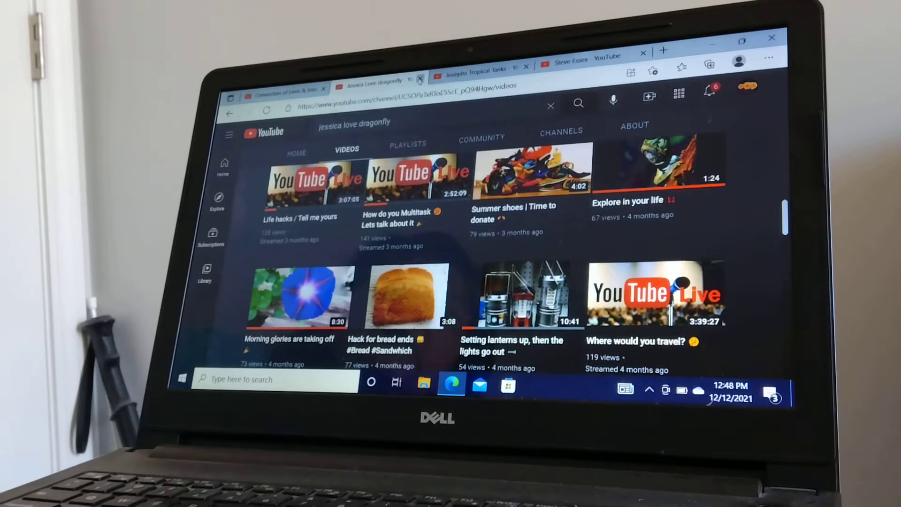
Close the Jessica Love dragonfly page, revealing the Josephs Tropical Tanks Videos tab.
click(420, 78)
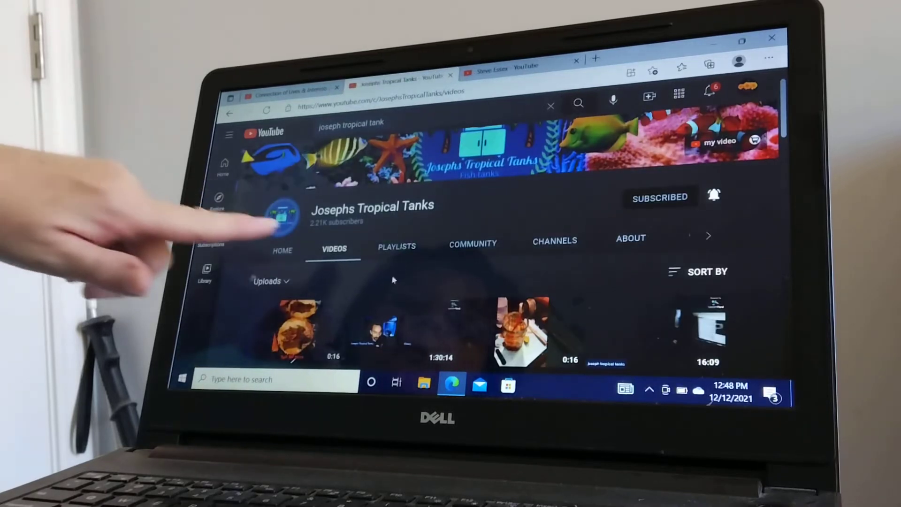
mouse_move(416, 328)
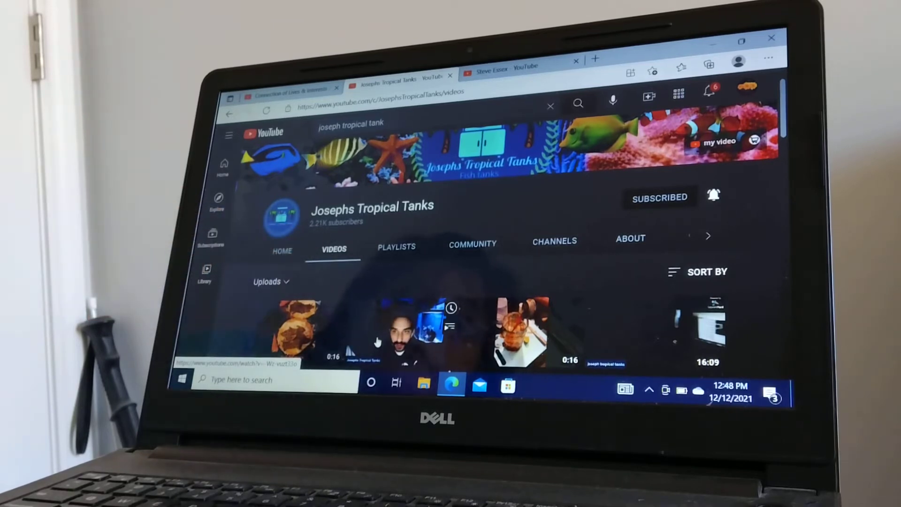
scroll(379, 342, down, 2)
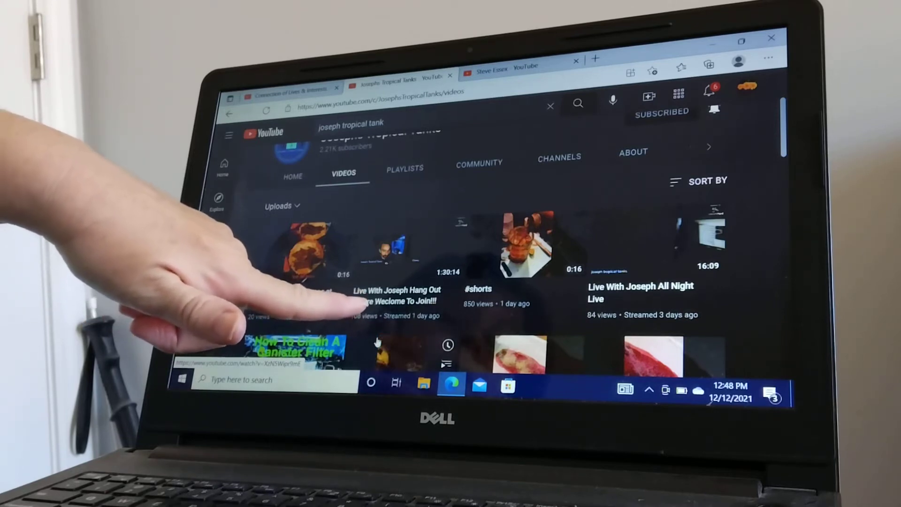
scroll(379, 343, down, 2)
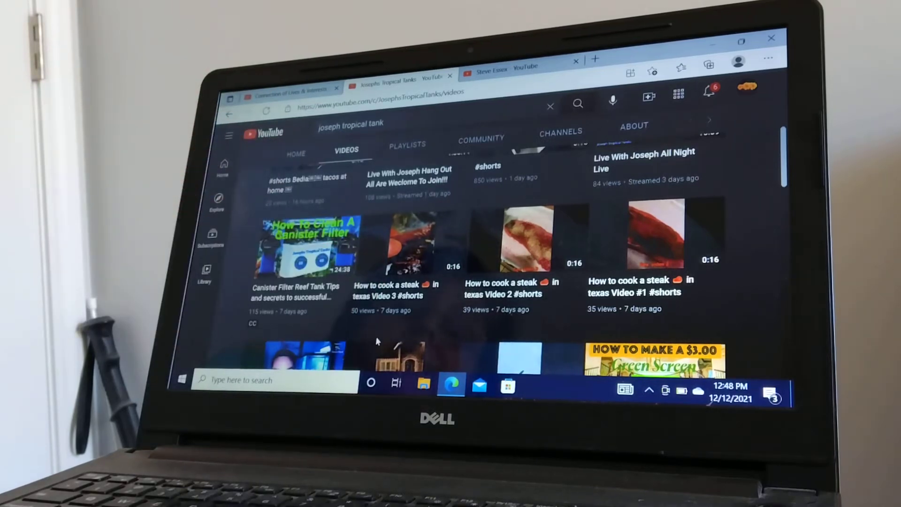
scroll(377, 341, up, 5)
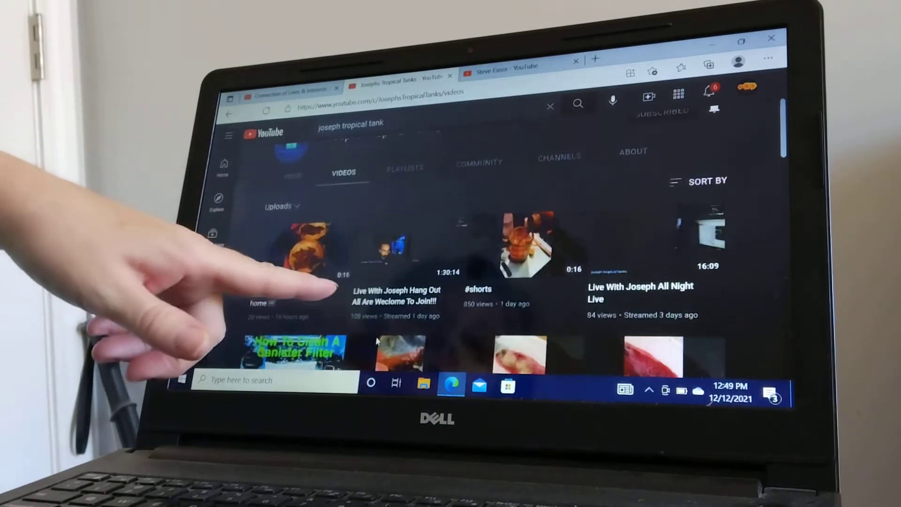
scroll(377, 341, down, 5)
scroll(376, 342, down, 5)
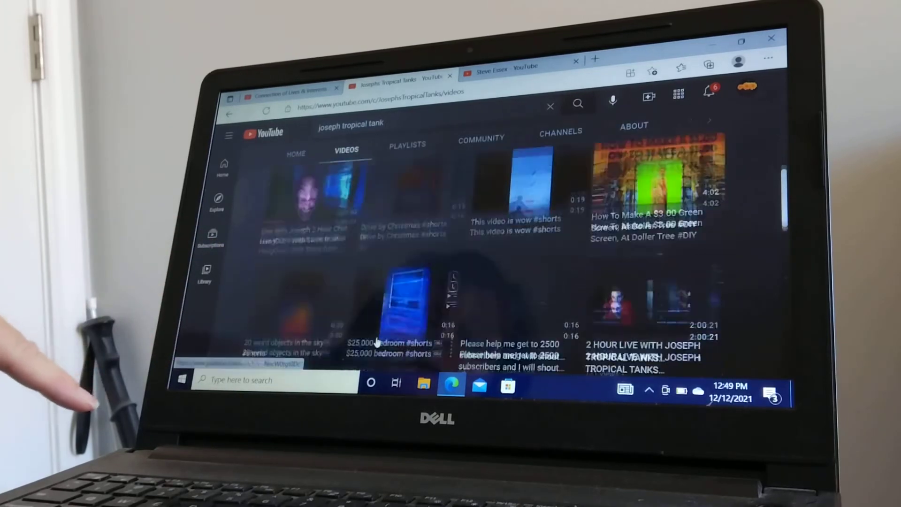
scroll(376, 341, down, 5)
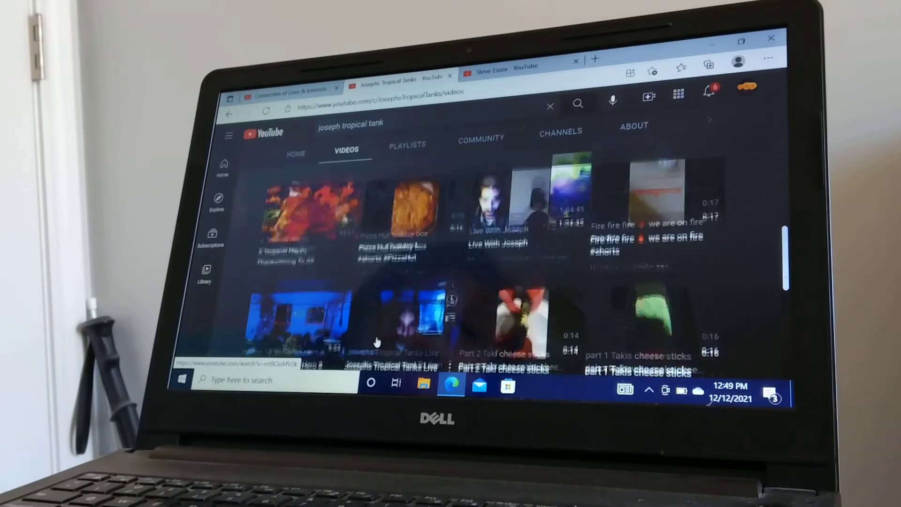
scroll(376, 343, down, 2)
scroll(377, 343, down, 2)
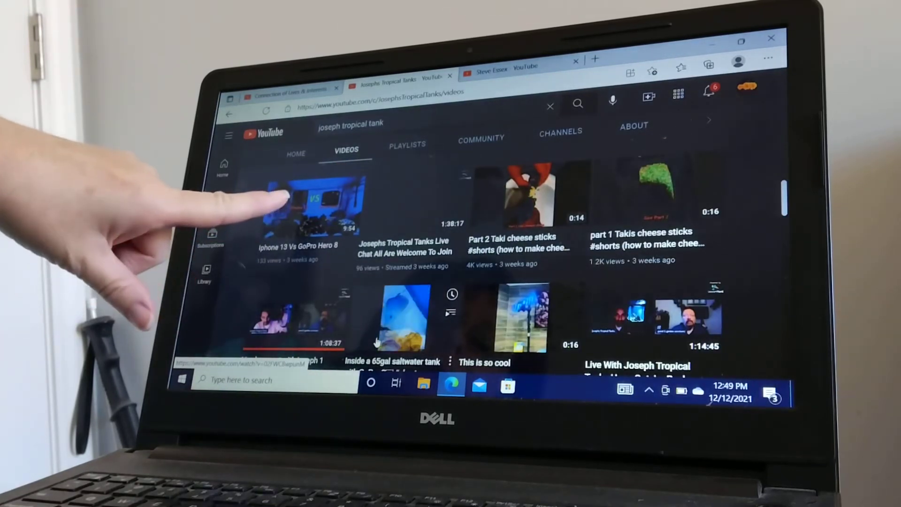
scroll(376, 343, down, 3)
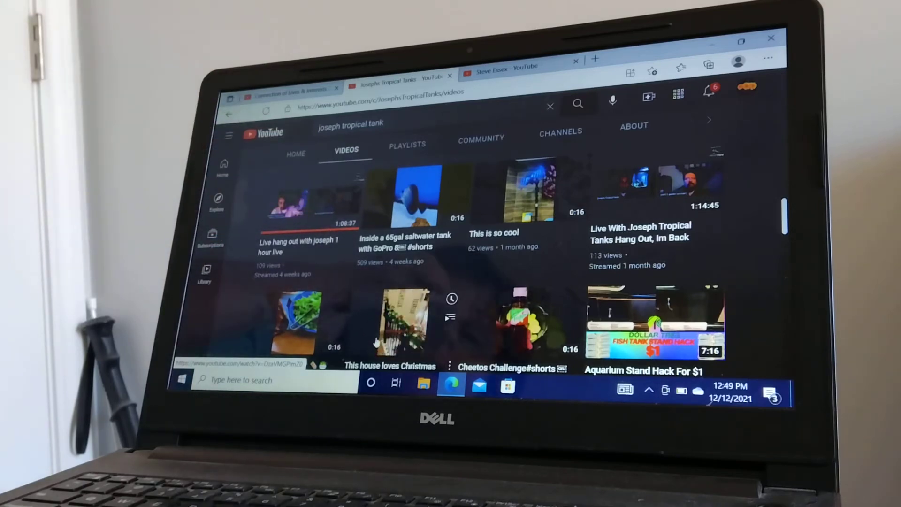
scroll(377, 344, down, 3)
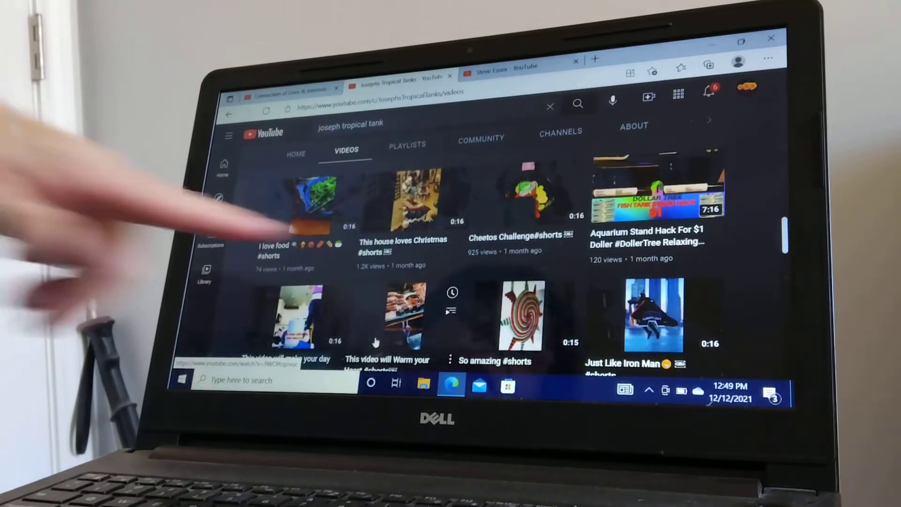
scroll(377, 343, down, 1)
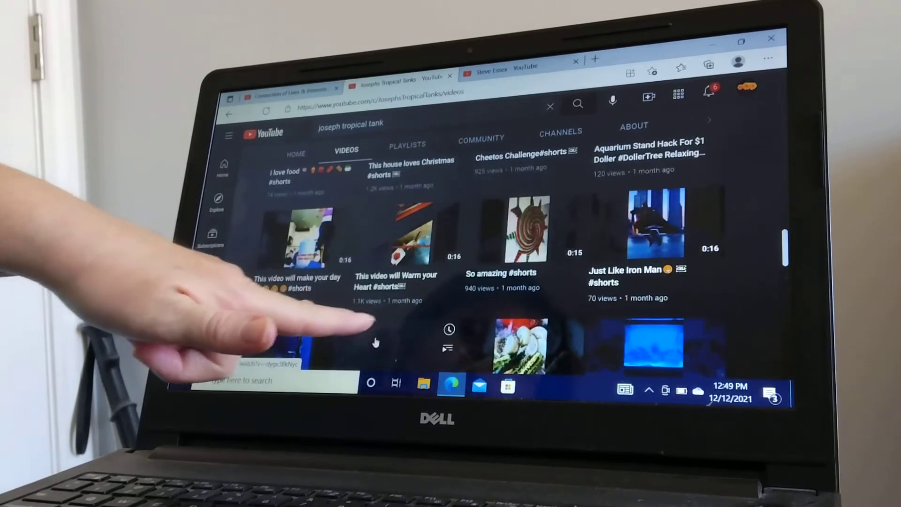
scroll(376, 343, down, 2)
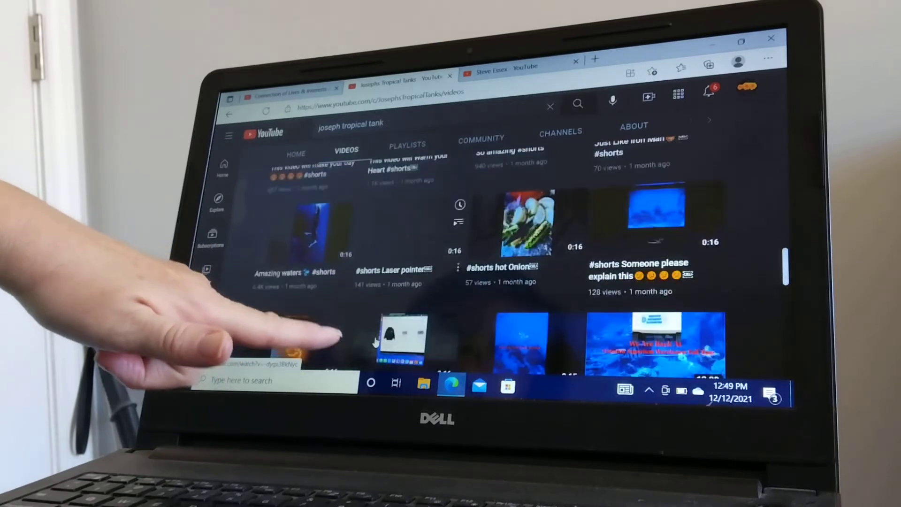
scroll(375, 341, down, 3)
scroll(374, 341, down, 3)
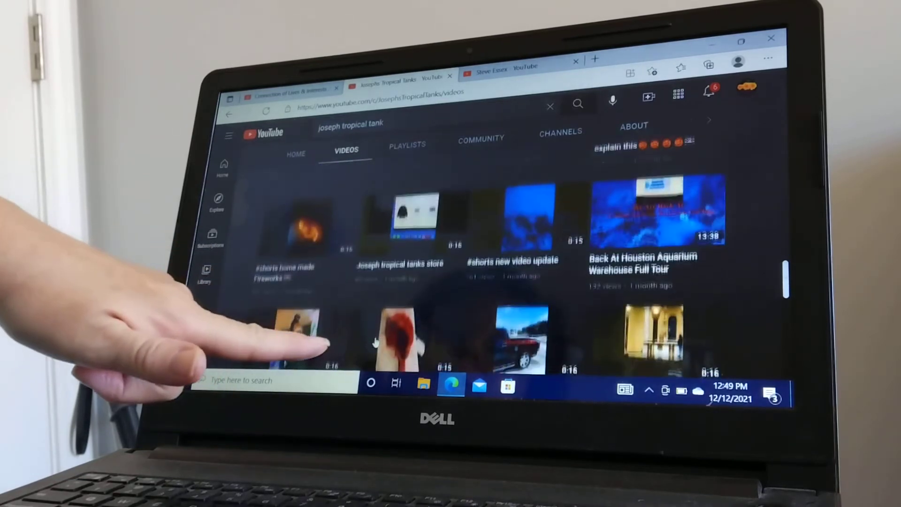
scroll(375, 341, down, 1)
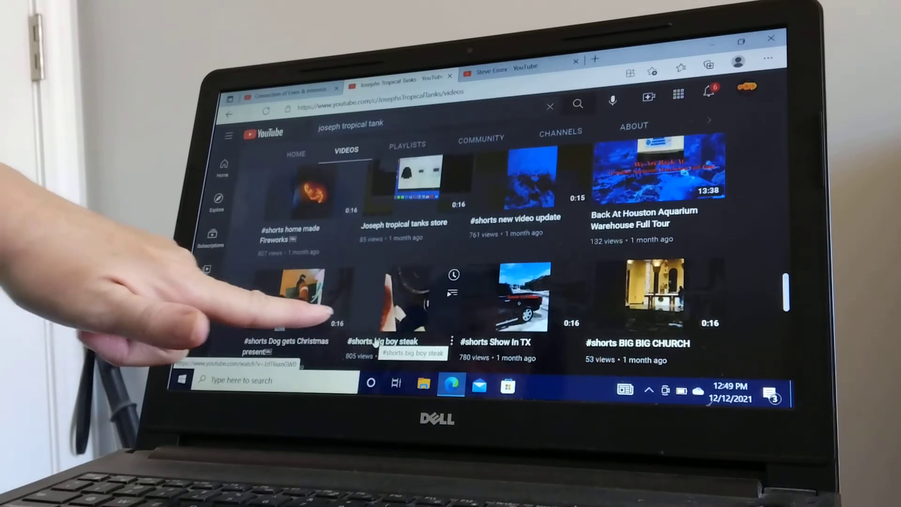
scroll(375, 341, down, 1)
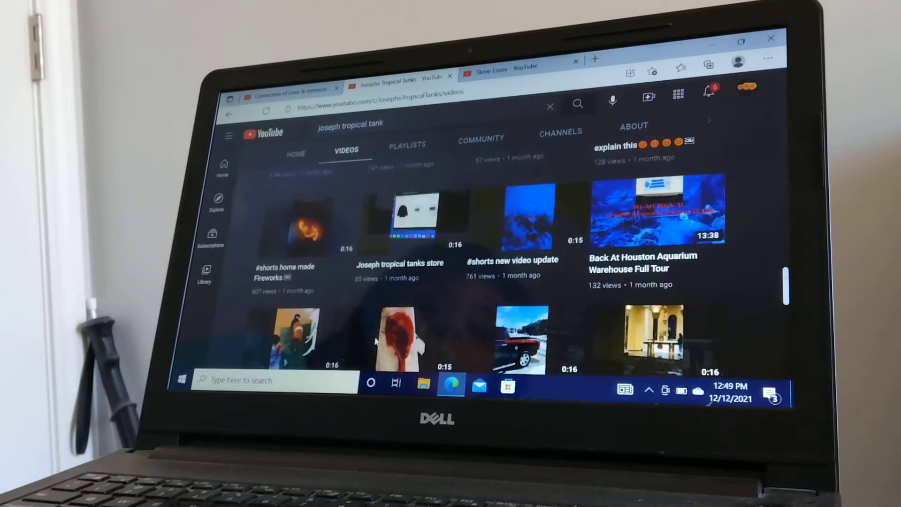
scroll(374, 341, up, 5)
scroll(374, 342, up, 5)
scroll(375, 341, up, 5)
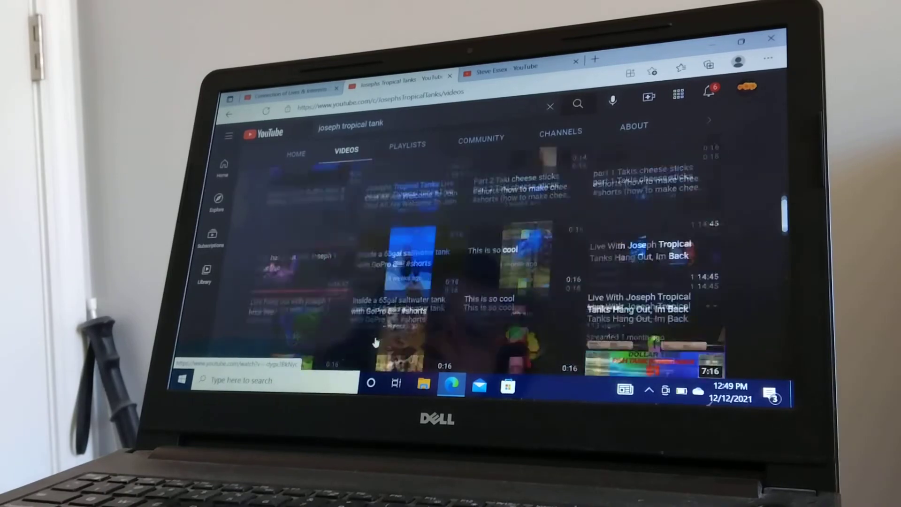
scroll(375, 341, up, 5)
scroll(375, 341, up, 5)
scroll(376, 342, up, 5)
scroll(375, 341, up, 5)
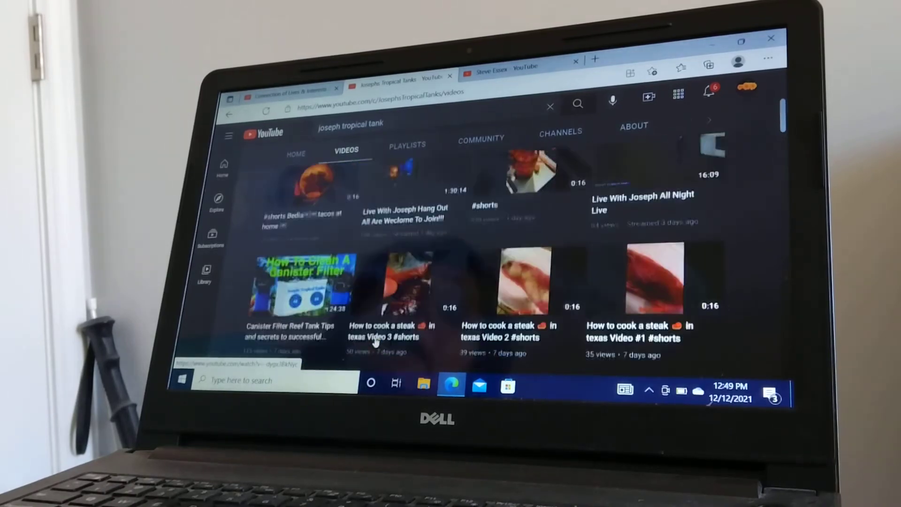
scroll(375, 341, up, 5)
scroll(375, 341, up, 5)
scroll(375, 342, up, 3)
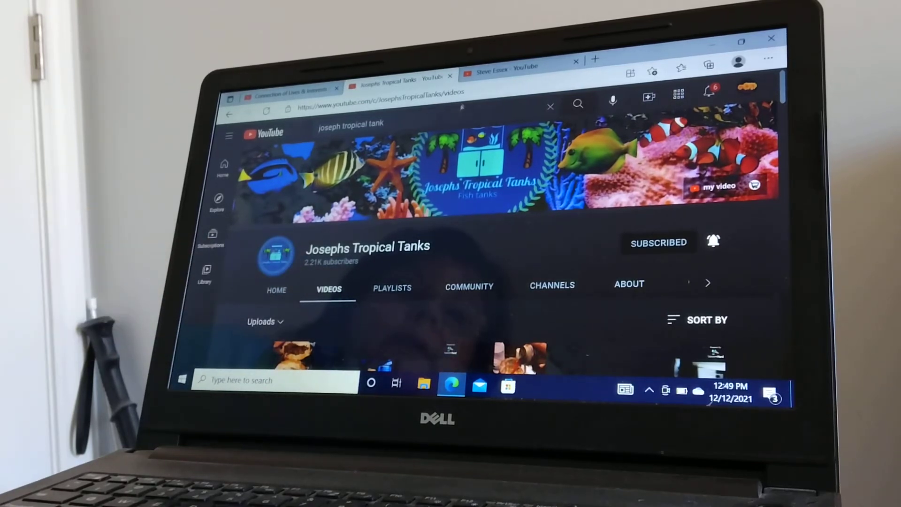
Close the Josephs Tropical Tanks channel, revealing Steve Essex's Videos tab.
click(450, 77)
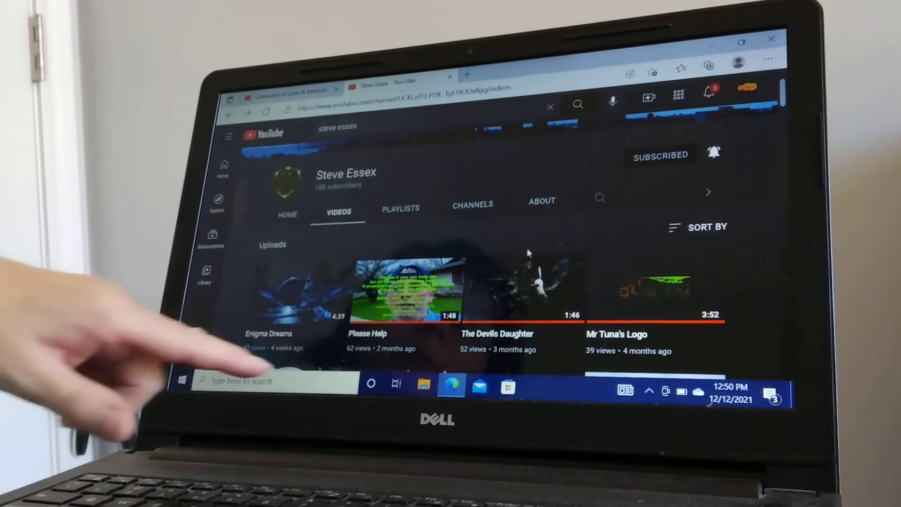
scroll(532, 249, down, 3)
scroll(533, 248, up, 2)
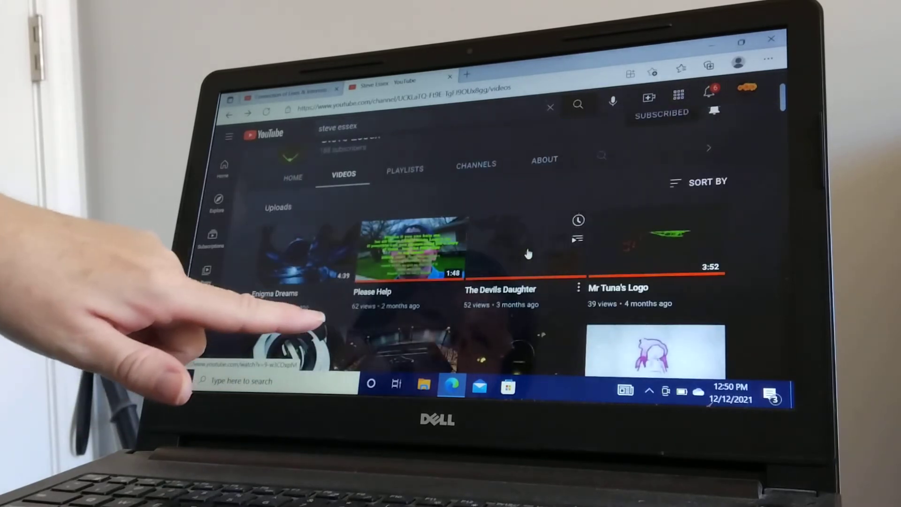
scroll(528, 254, down, 2)
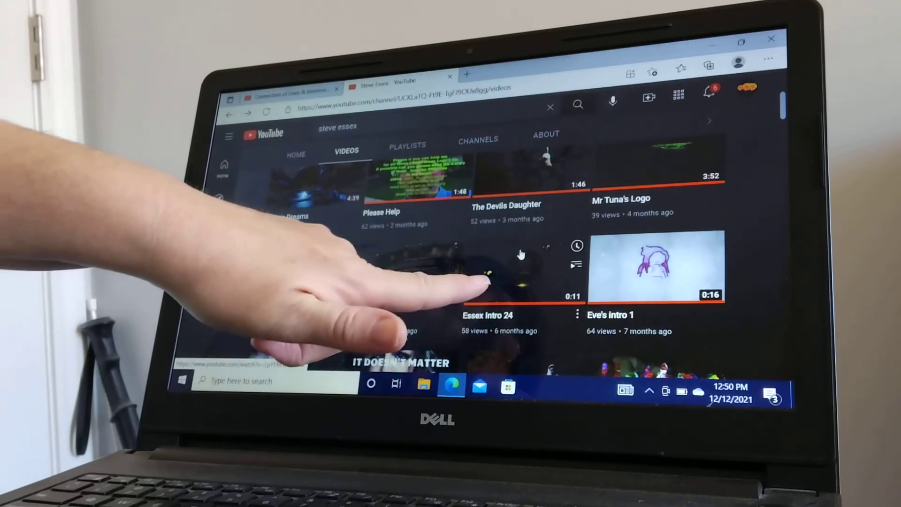
scroll(521, 254, up, 2)
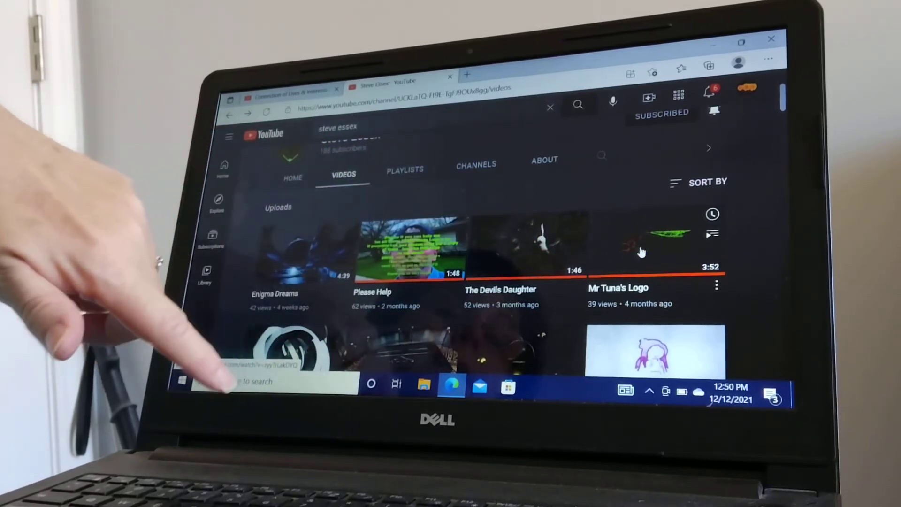
Open the Mr Tuna's Logo video from the Steve Essex channel's uploads.
click(641, 250)
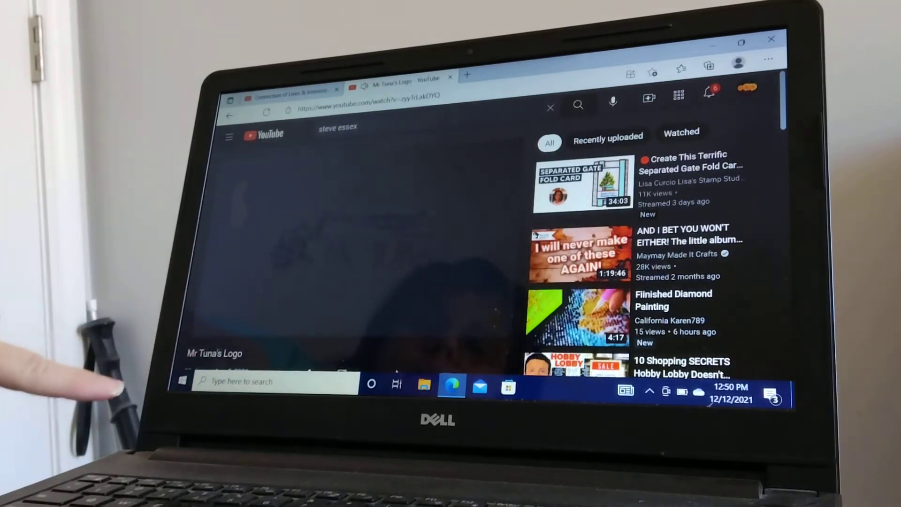
Pause the Mr Tuna's Logo video on its watch page.
click(208, 323)
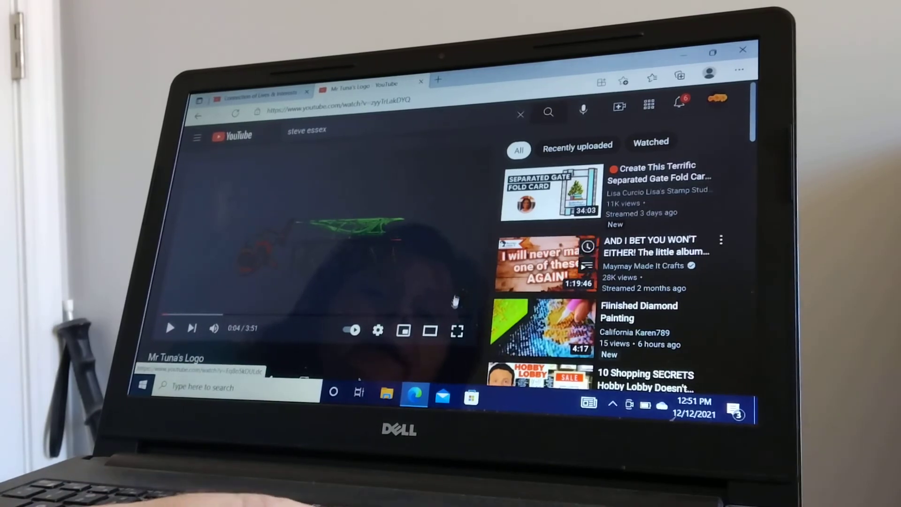
scroll(394, 282, down, 2)
scroll(379, 328, down, 2)
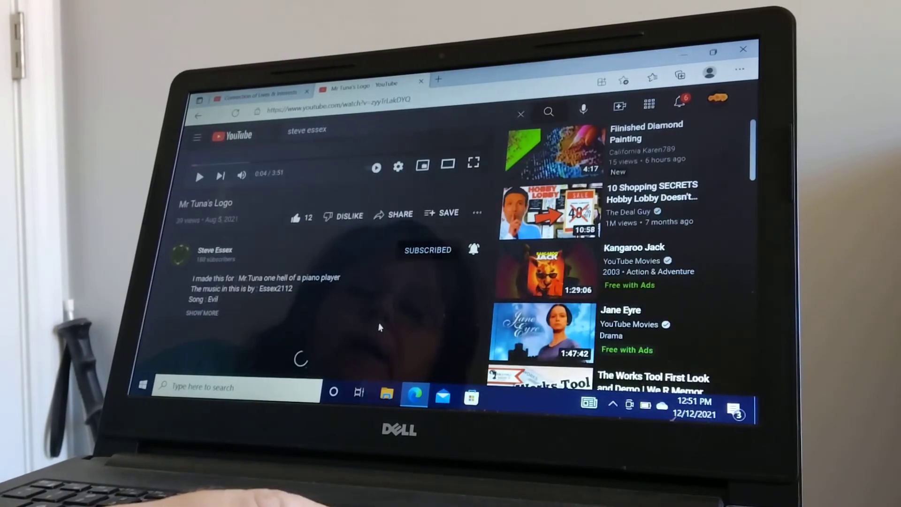
scroll(378, 327, down, 2)
scroll(380, 325, up, 2)
scroll(380, 325, up, 4)
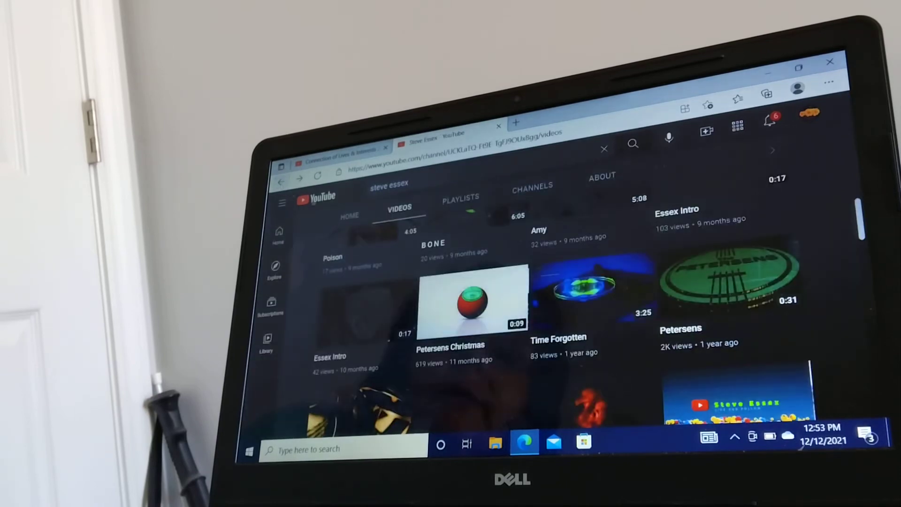
scroll(556, 240, down, 5)
scroll(556, 247, down, 5)
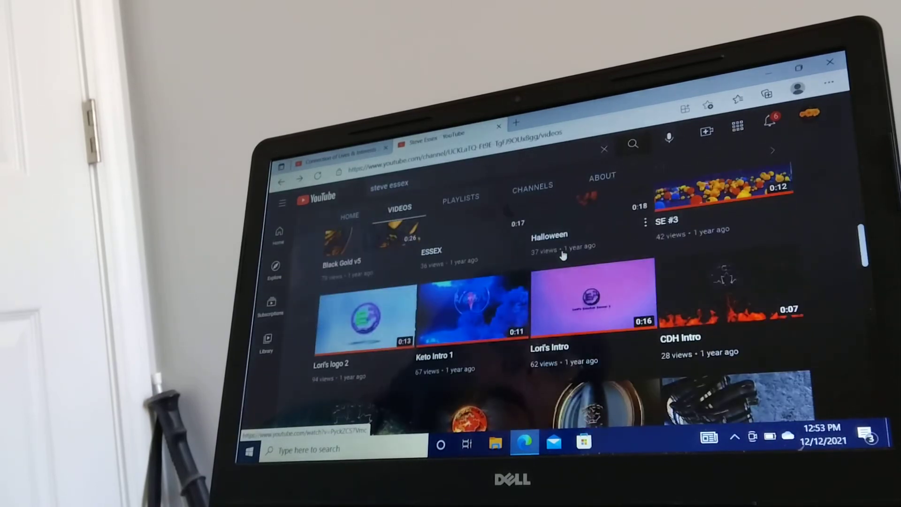
scroll(751, 185, up, 3)
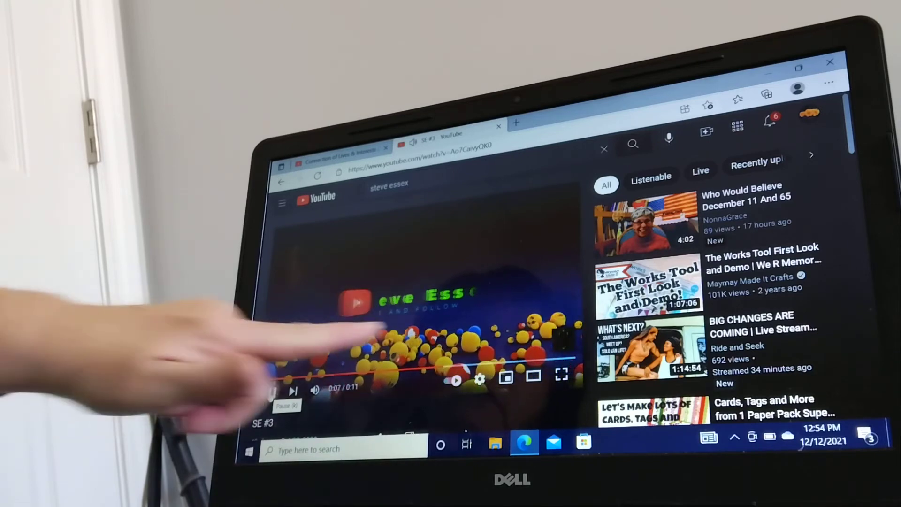
scroll(306, 395, down, 3)
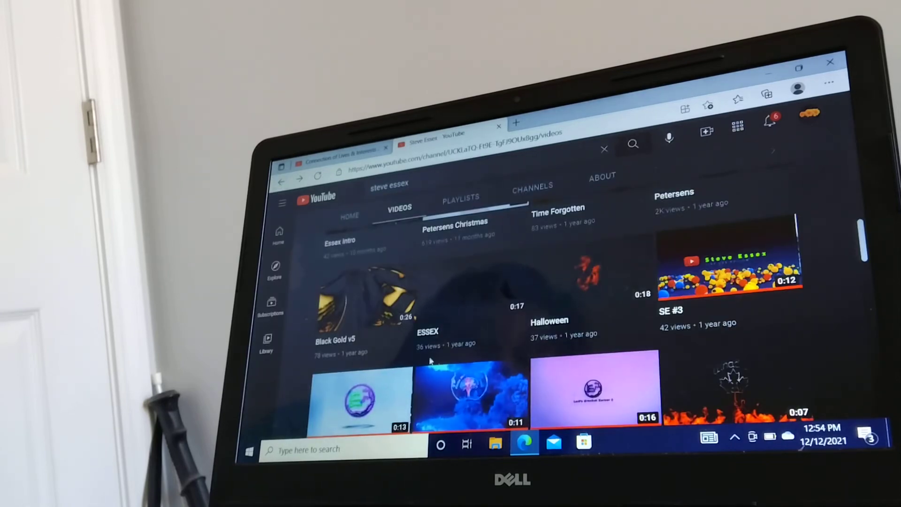
scroll(430, 356, down, 3)
scroll(430, 355, up, 3)
scroll(428, 352, up, 4)
scroll(428, 351, up, 4)
scroll(428, 351, up, 4)
scroll(428, 350, up, 3)
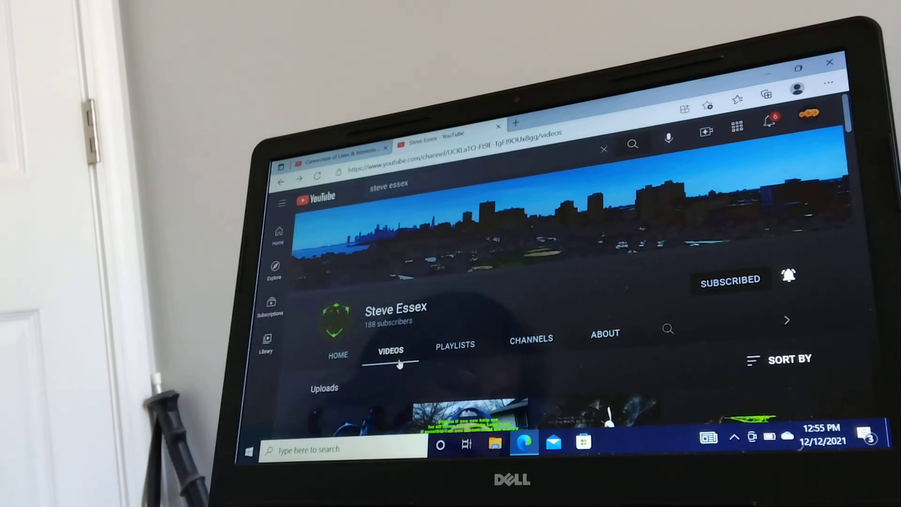
click(352, 151)
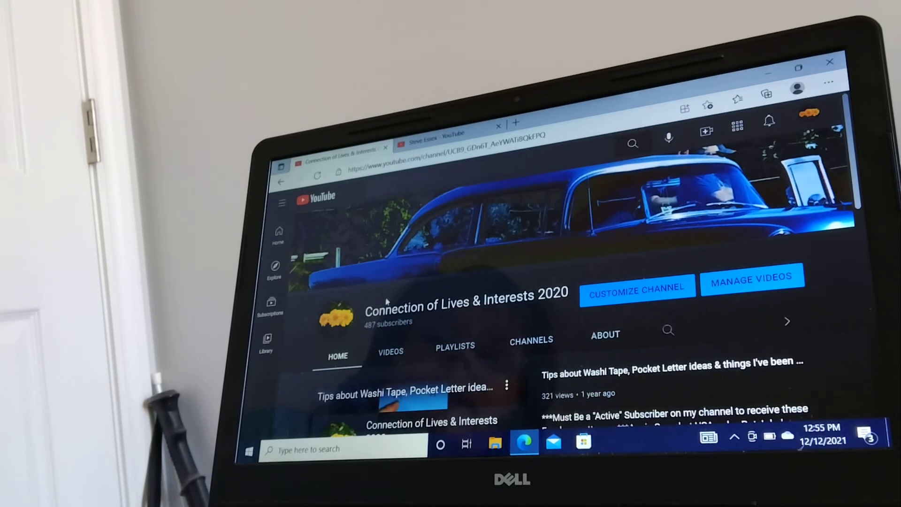